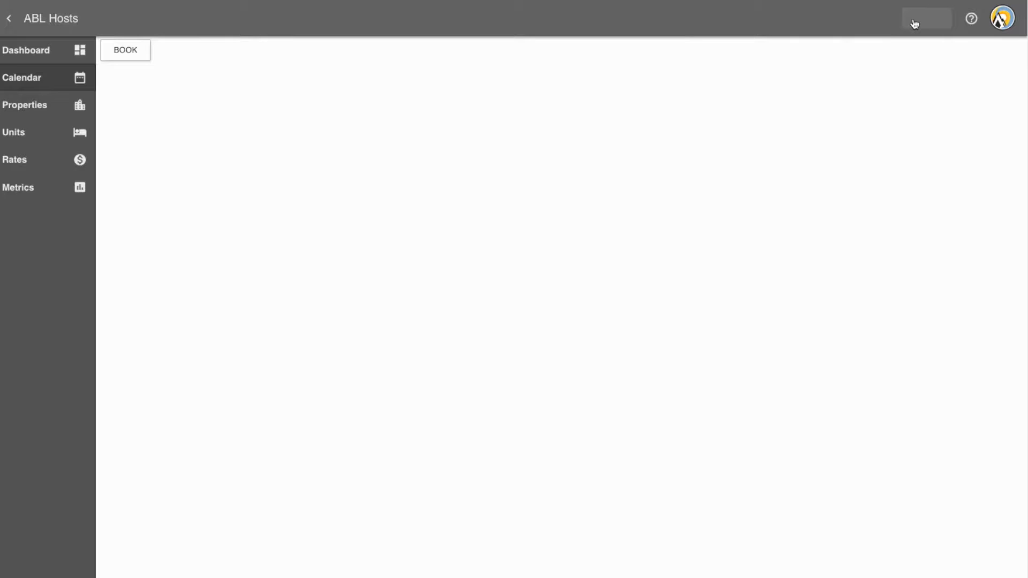
Step: In the account settings, fill in the account holder's full name and phone number under Personal Details and save
click(914, 24)
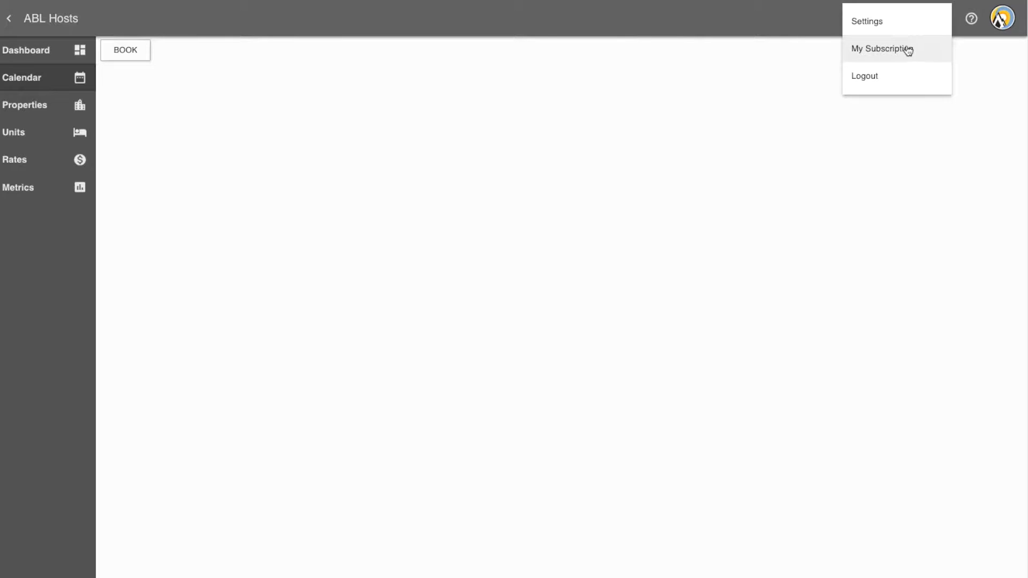
click(903, 29)
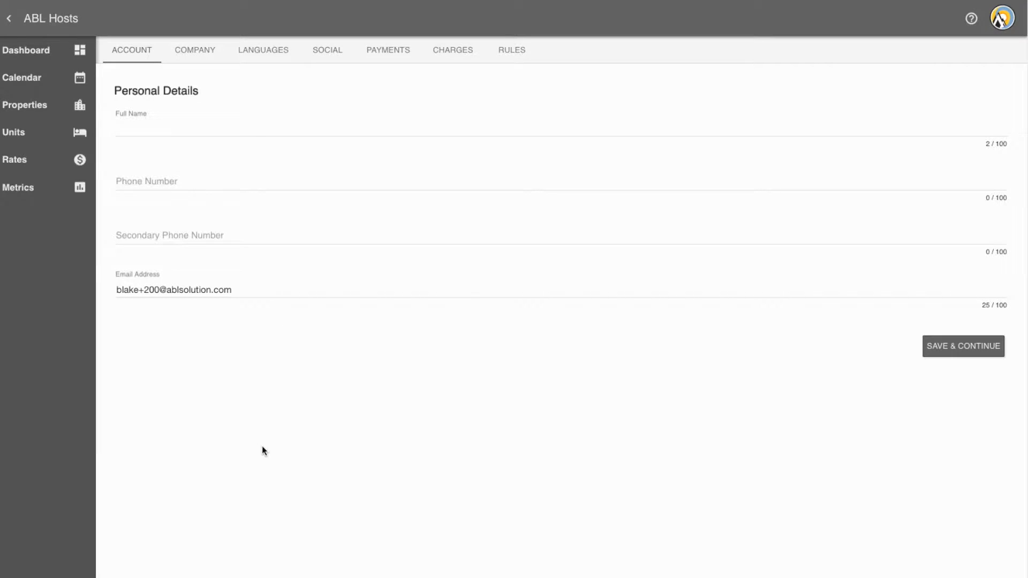
click(162, 136)
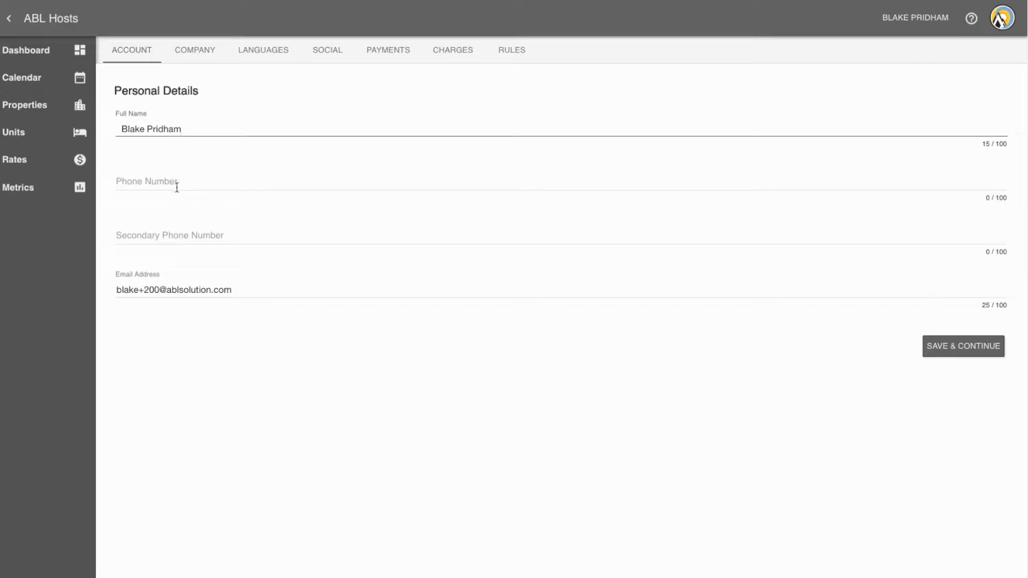
click(177, 187)
text(6475)
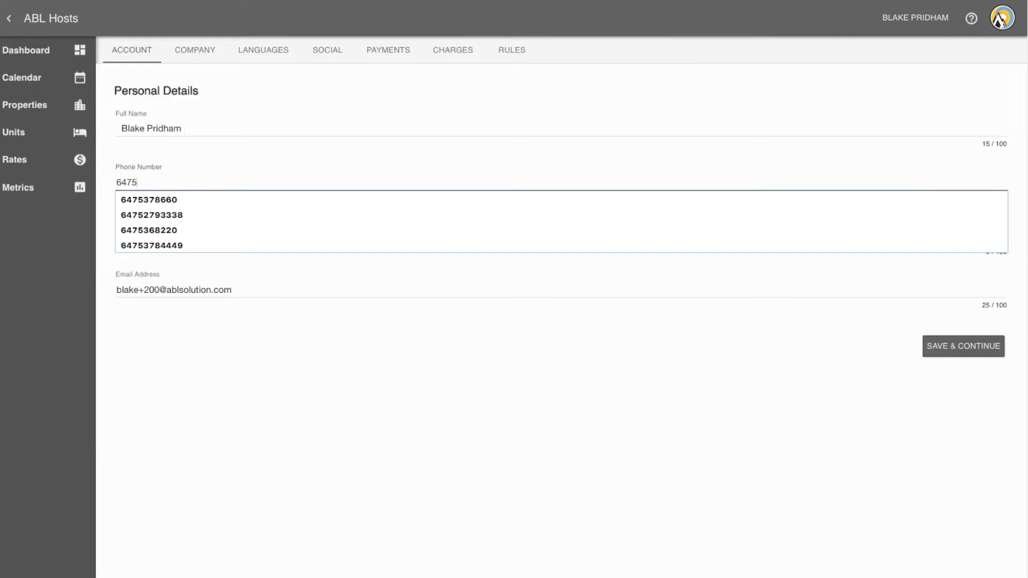
click(179, 200)
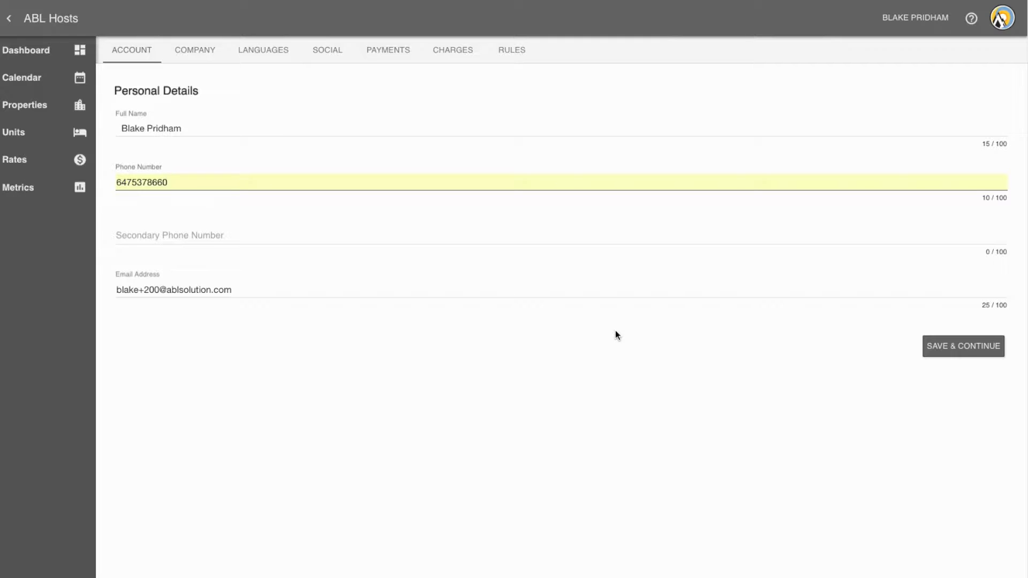
click(962, 351)
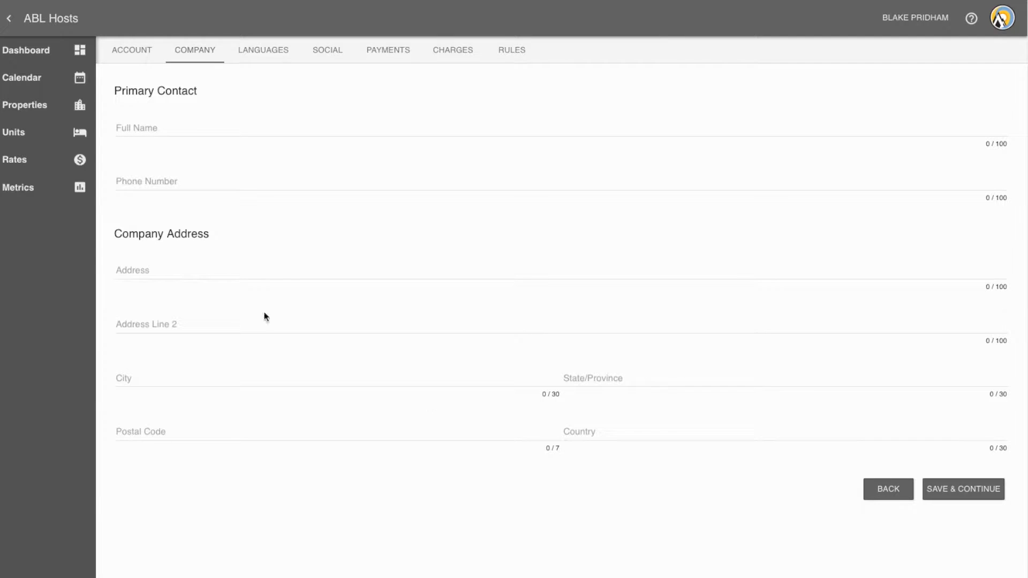
Step: Fill in the company's primary contact with the contact's full name and phone number
click(142, 128)
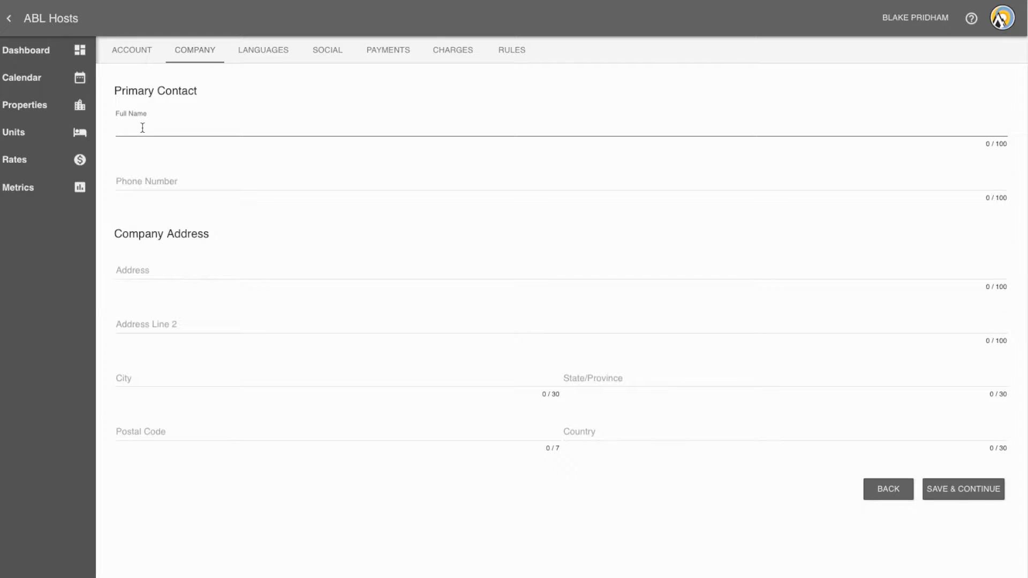
click(97, 186)
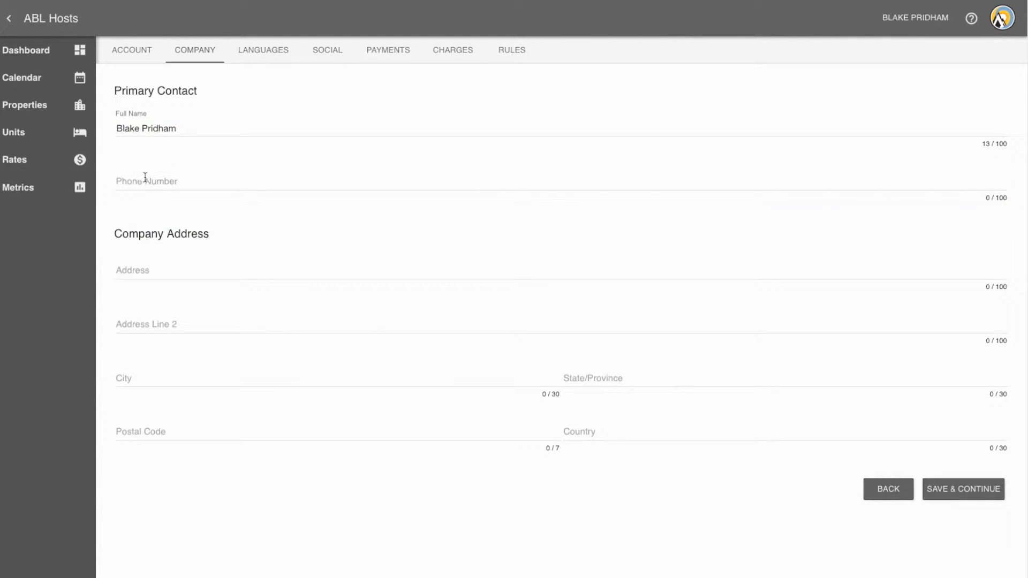
click(145, 180)
text(647)
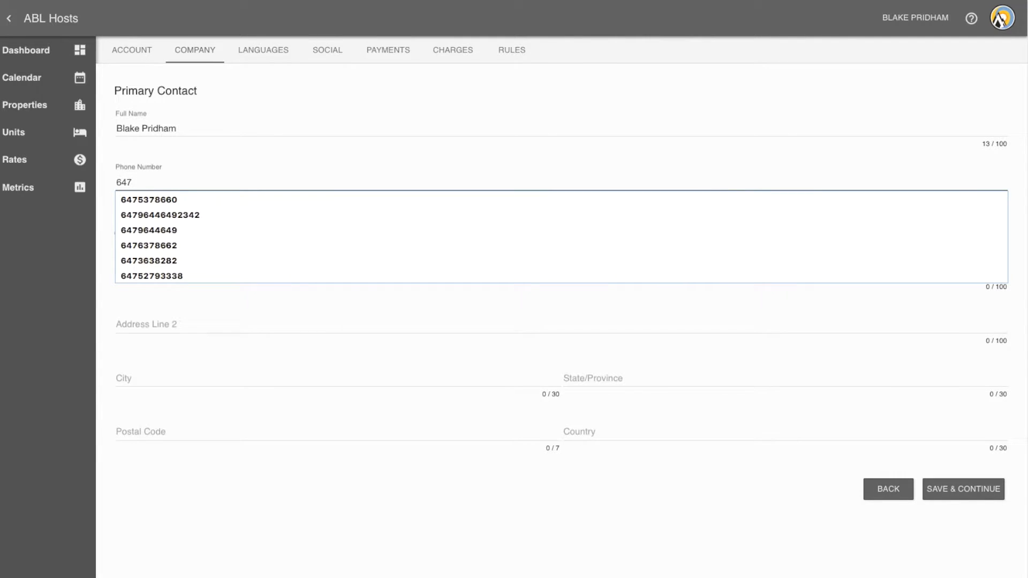
click(149, 199)
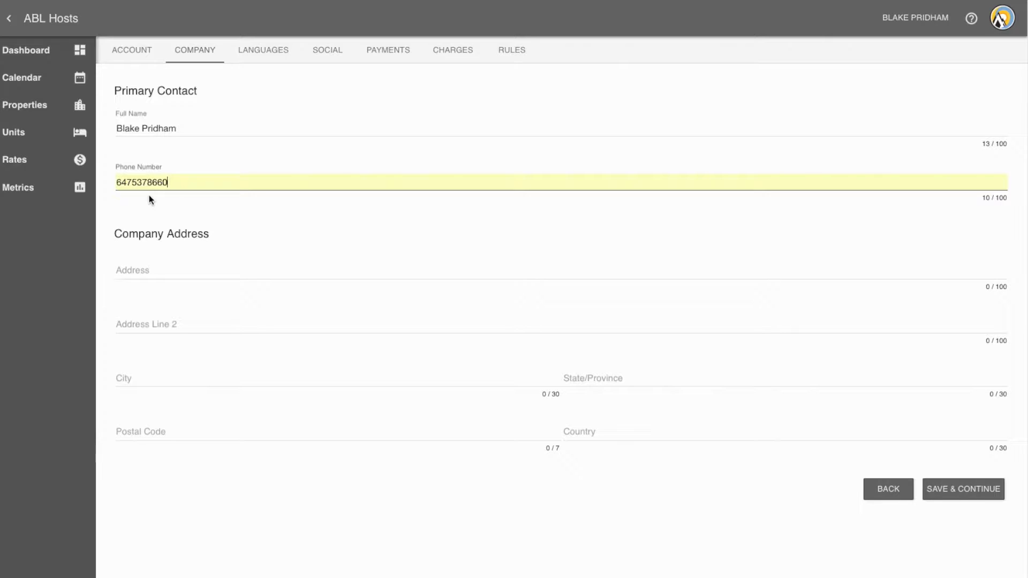
Step: Fill in the company's street address, city, state/province, postal code and country, and save the company details
click(150, 269)
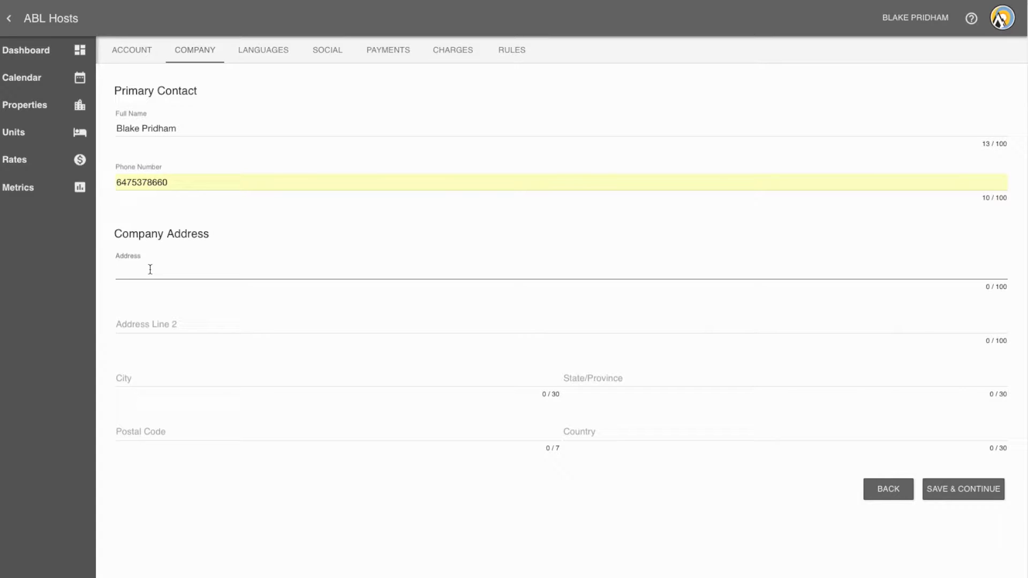
click(151, 378)
text(Van)
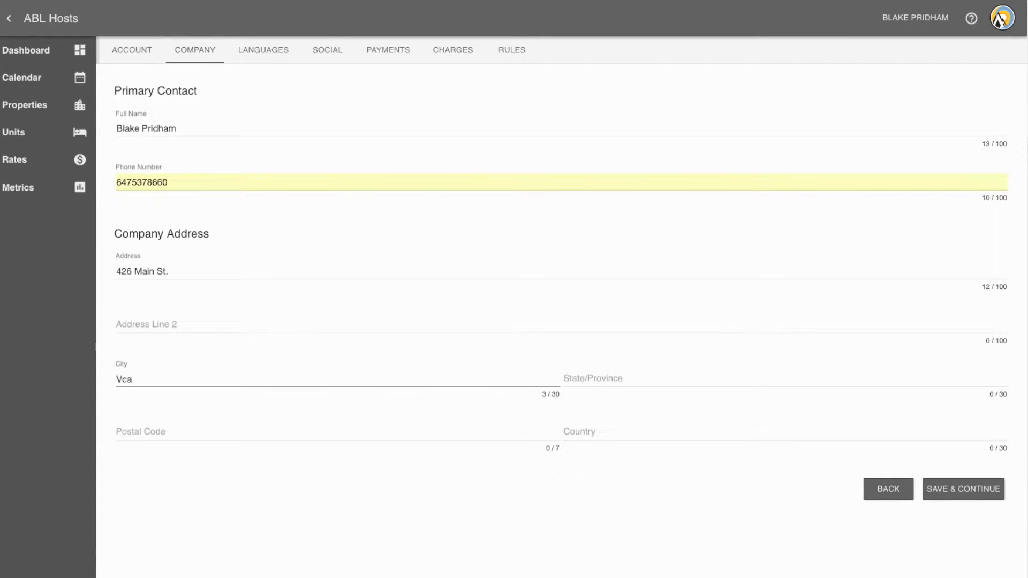
text(couver)
click(620, 377)
text(British Columbia)
click(360, 434)
text(v6a2t4)
key(Tab)
text(Canada)
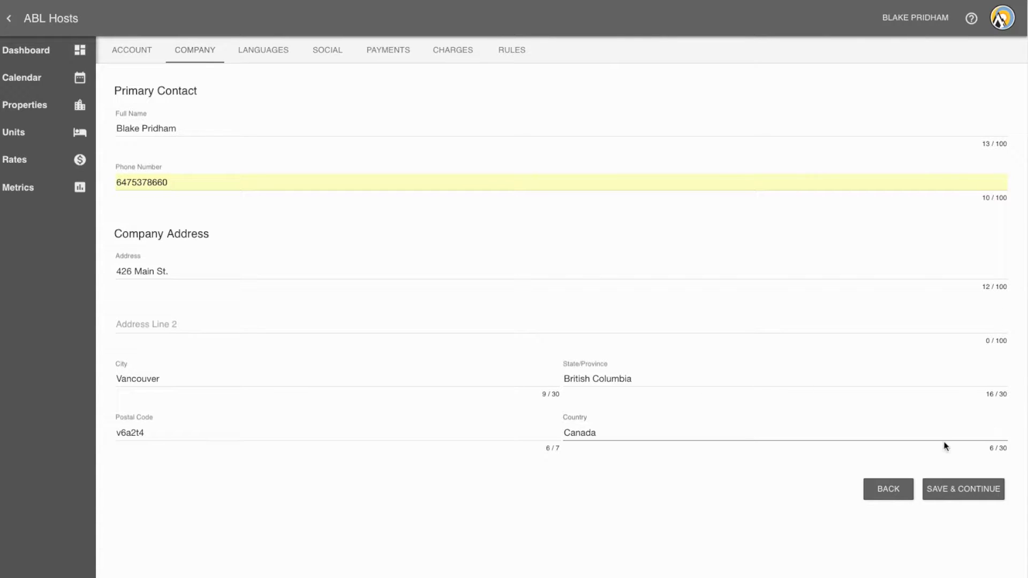
click(942, 499)
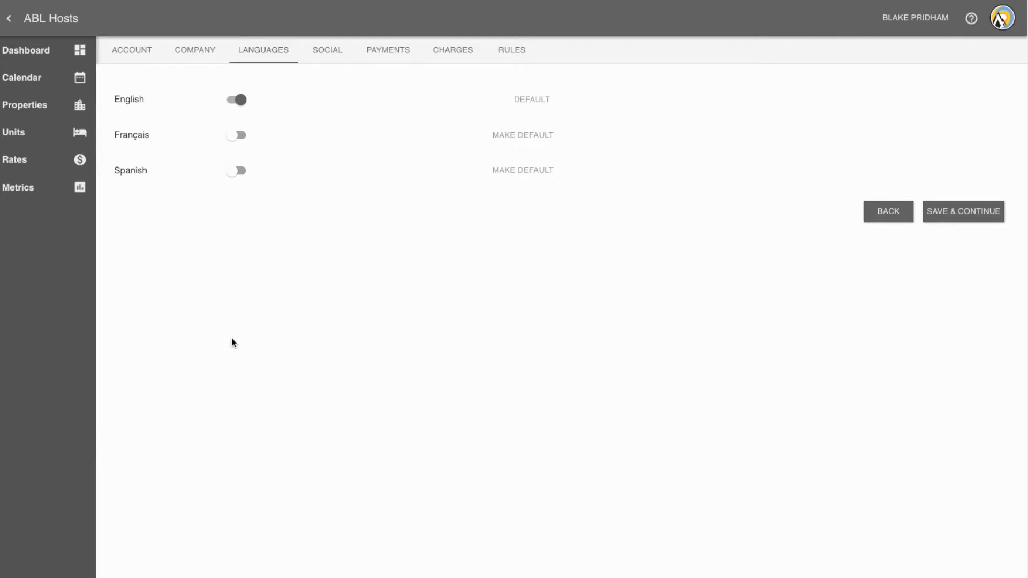
Step: Enable Français, try it as the default language, set English back as the default and save the language settings
click(237, 137)
click(534, 137)
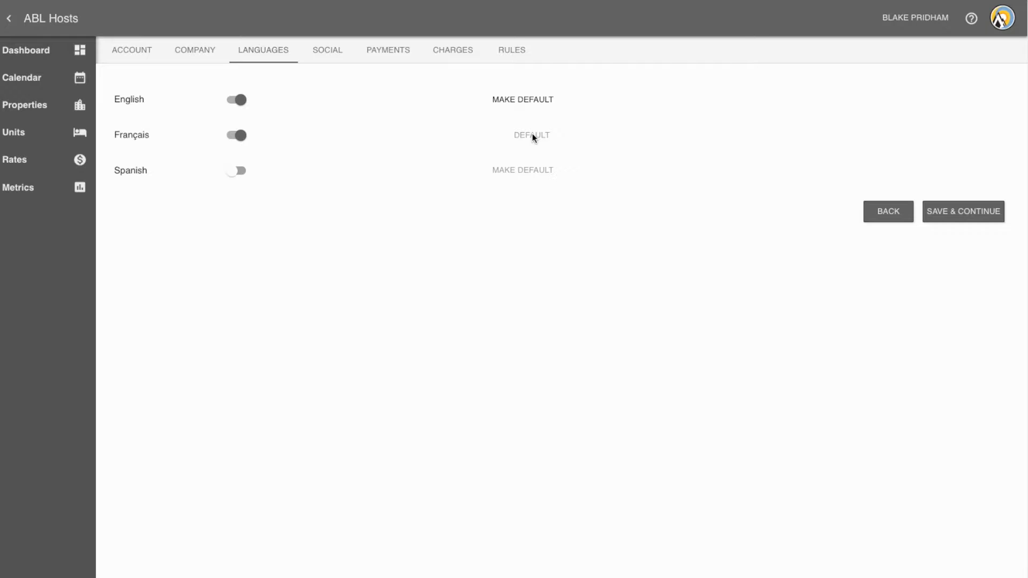
click(523, 106)
click(962, 214)
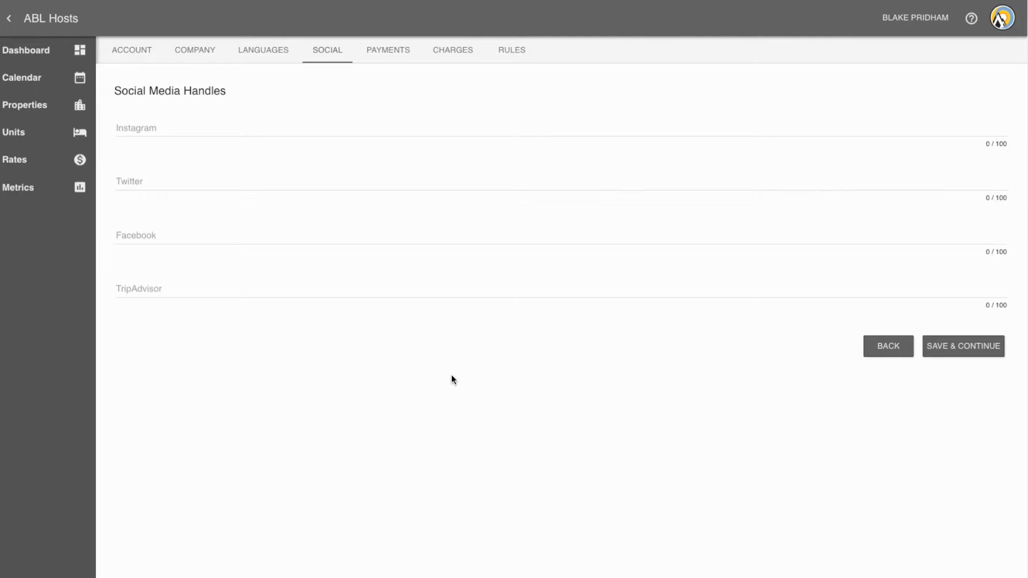
Step: Set the Instagram handle to instagram.com/advbucketlist and the Twitter handle to twitter.com/advbucketlist
click(224, 123)
text(instagram.com/advbucketlist)
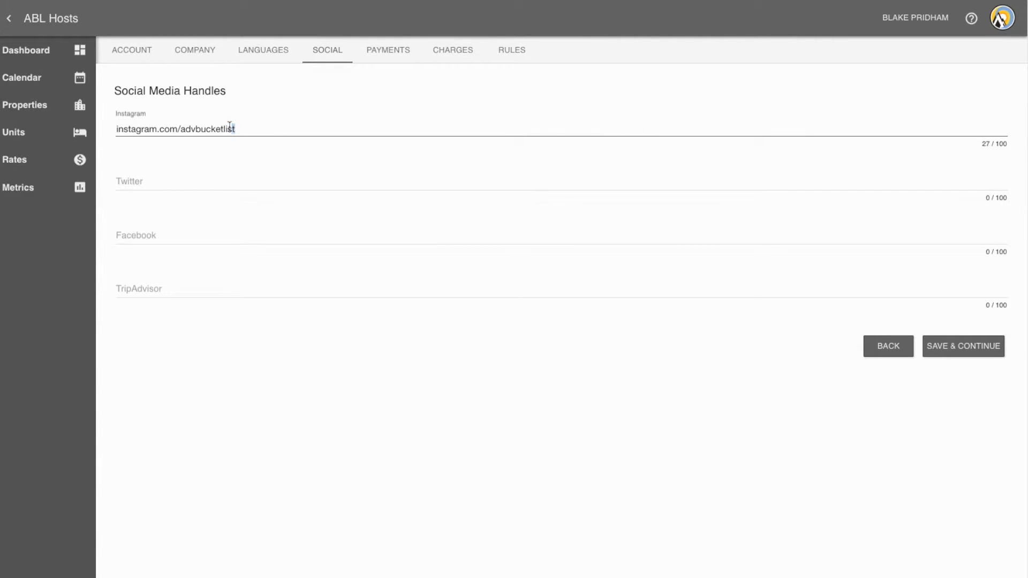
drag(230, 125, 185, 128)
key(super+c)
click(149, 181)
text(twitter.com/)
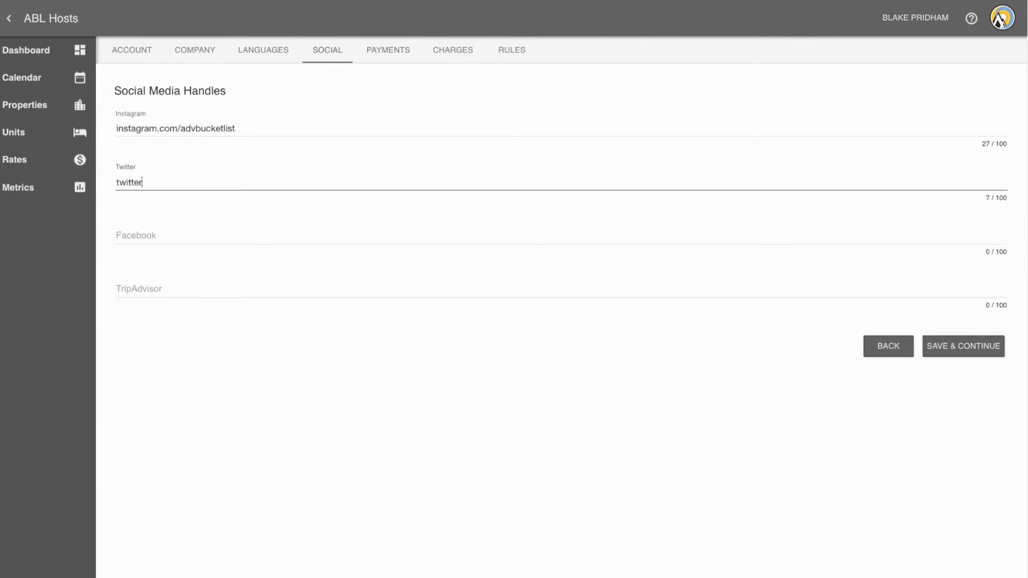
key(super+v)
click(174, 182)
key(BackSpace)
key(BackSpace)
text(adv)
Step: Set the Facebook handle to facebook.com/advbucketlist and save the social media handles
click(184, 228)
click(163, 237)
text(facebook.com/)
key(super+v)
click(180, 236)
text(a)
click(204, 332)
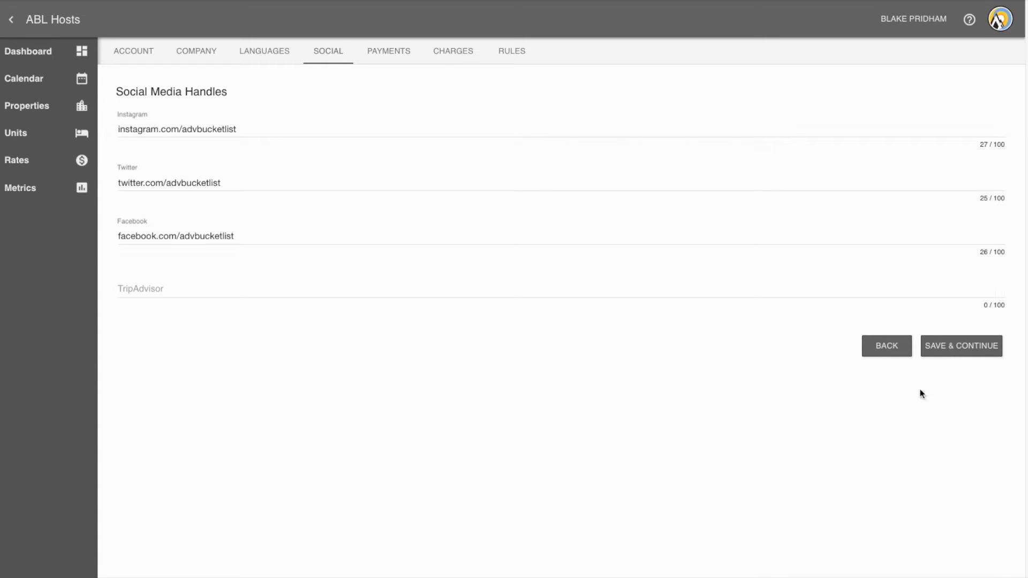
click(970, 348)
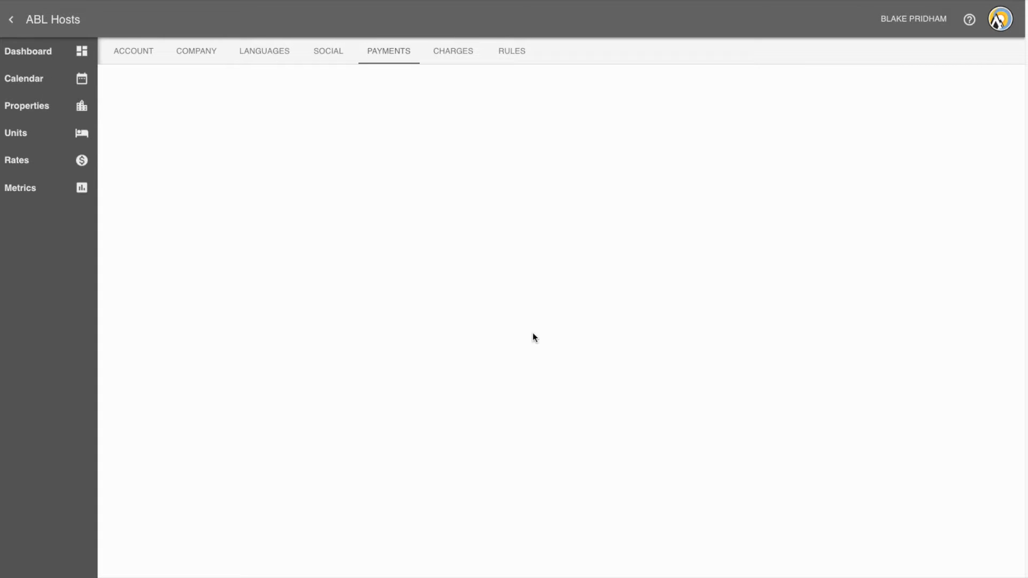
Step: In the charges settings, choose the cancellation policy with full refund outside a notice period and set it to 14 days
click(448, 62)
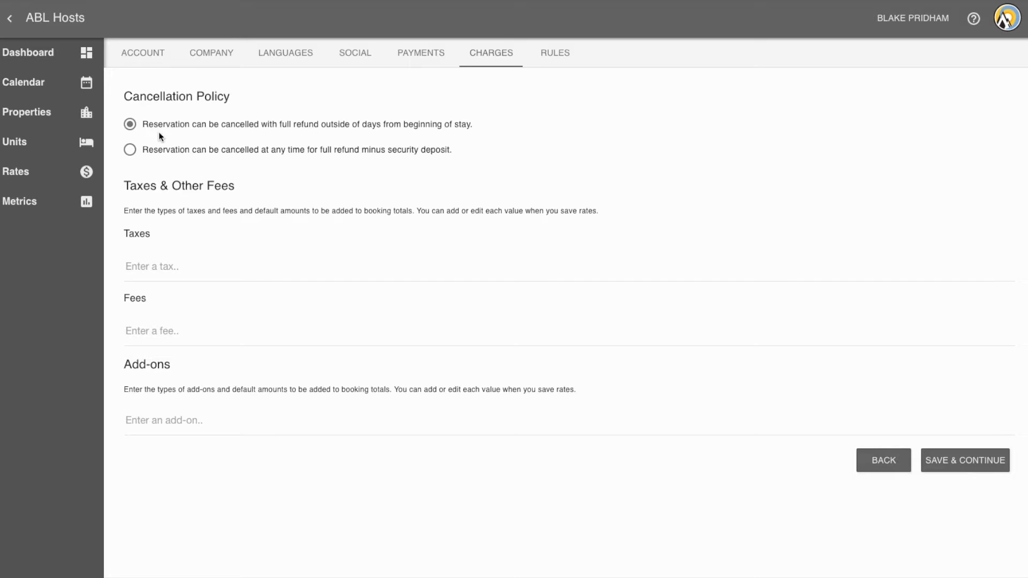
click(129, 124)
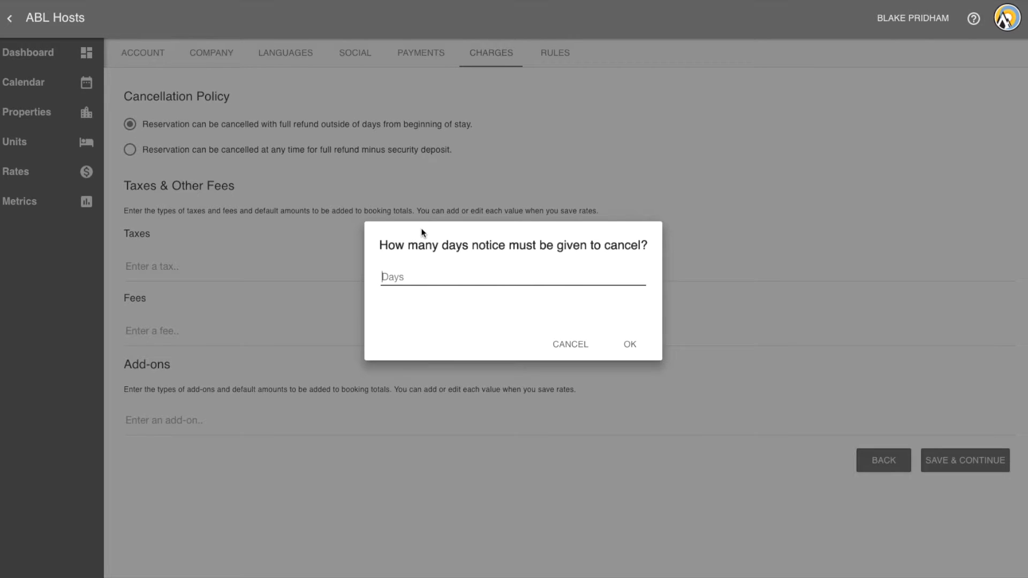
text(14)
click(630, 344)
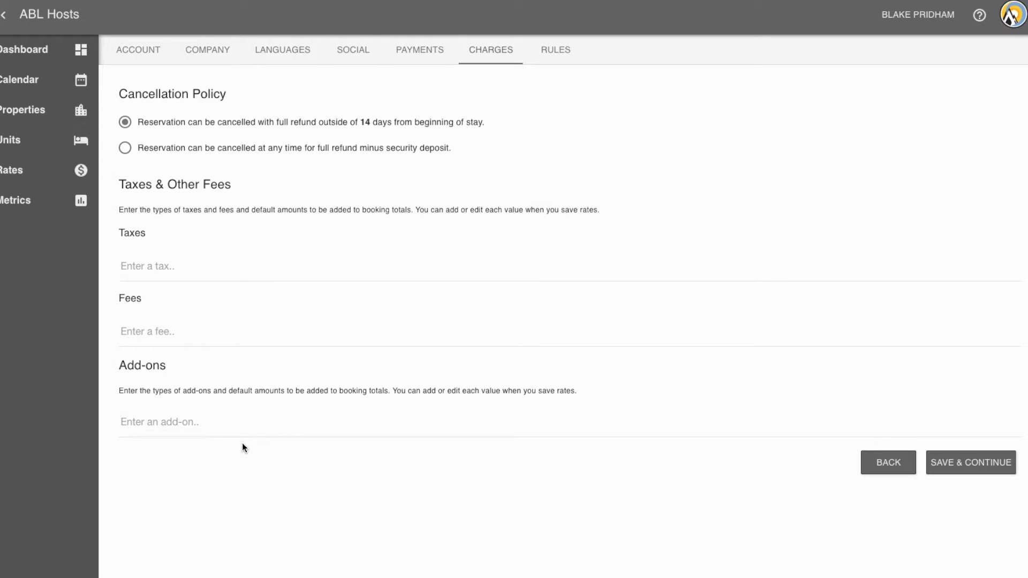
Step: Add a tax labelled GST of 5%, applied per person
click(155, 269)
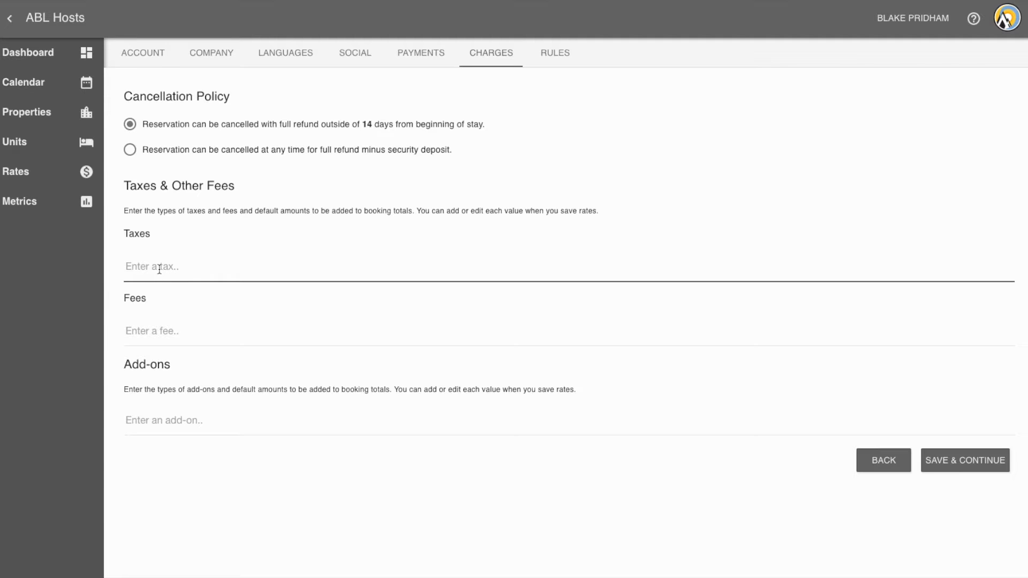
text(GST)
key(Return)
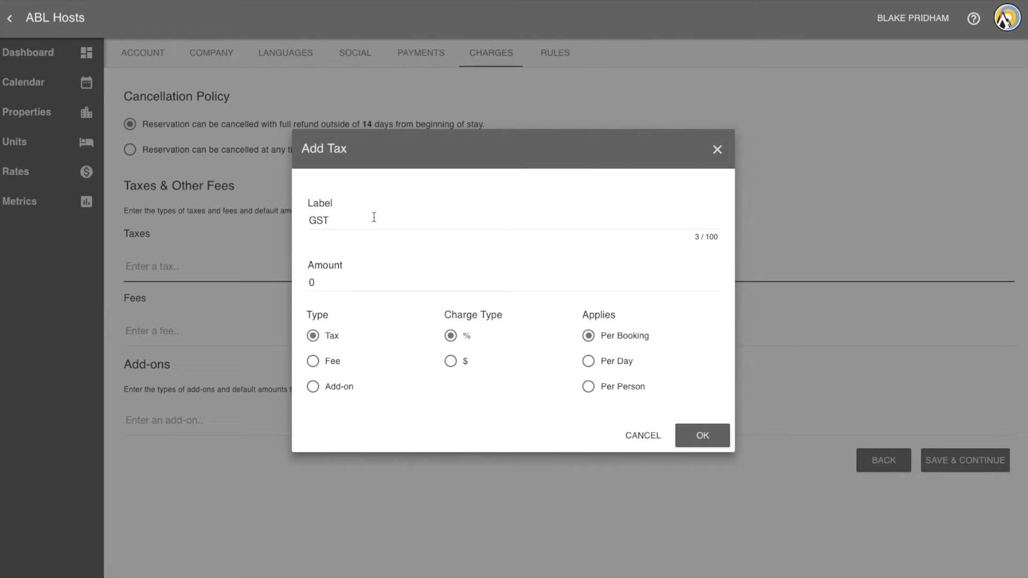
click(347, 283)
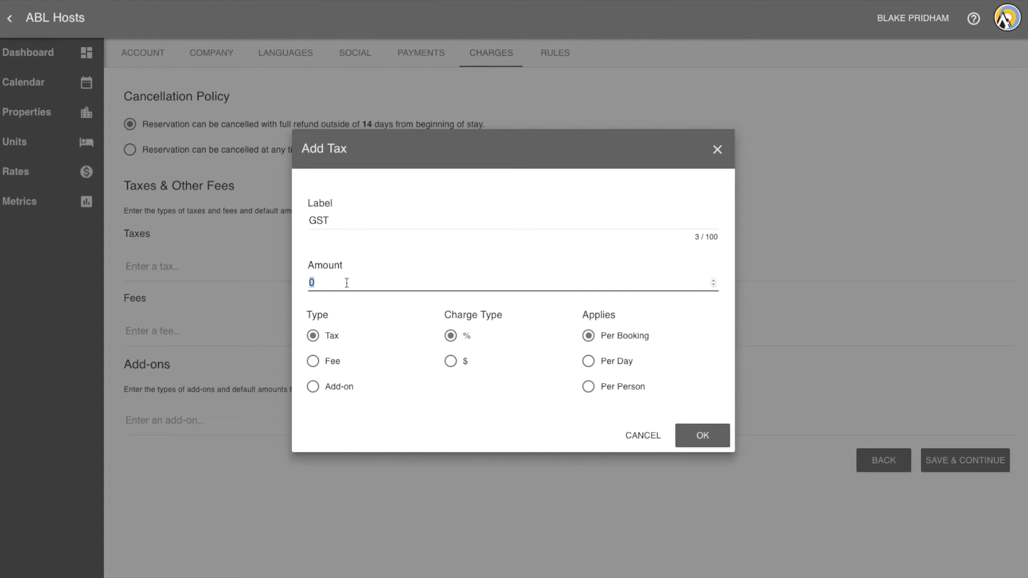
text(5)
click(589, 387)
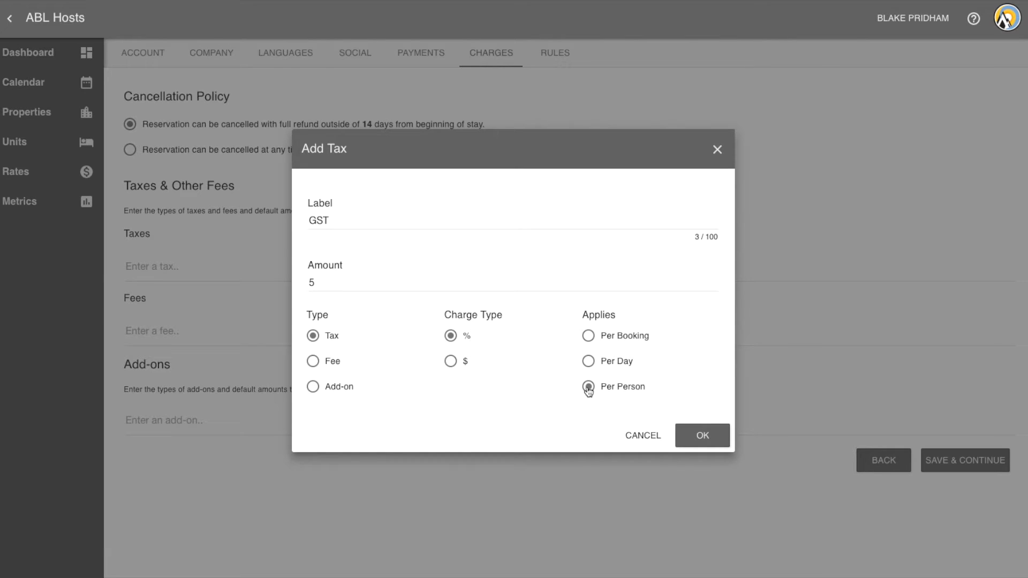
click(702, 436)
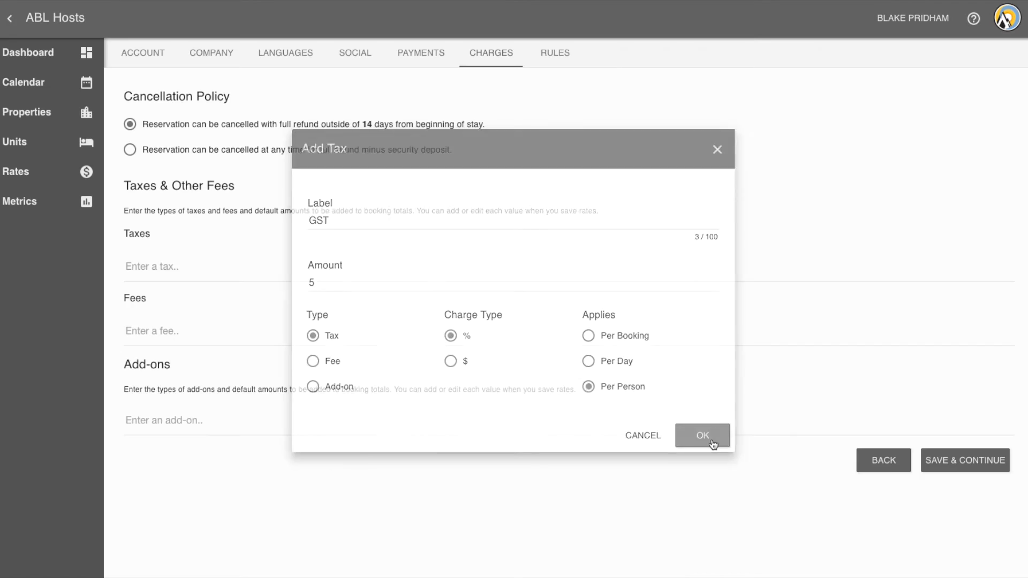
Step: Add a second tax labelled PST of 7%, applied per person
click(200, 294)
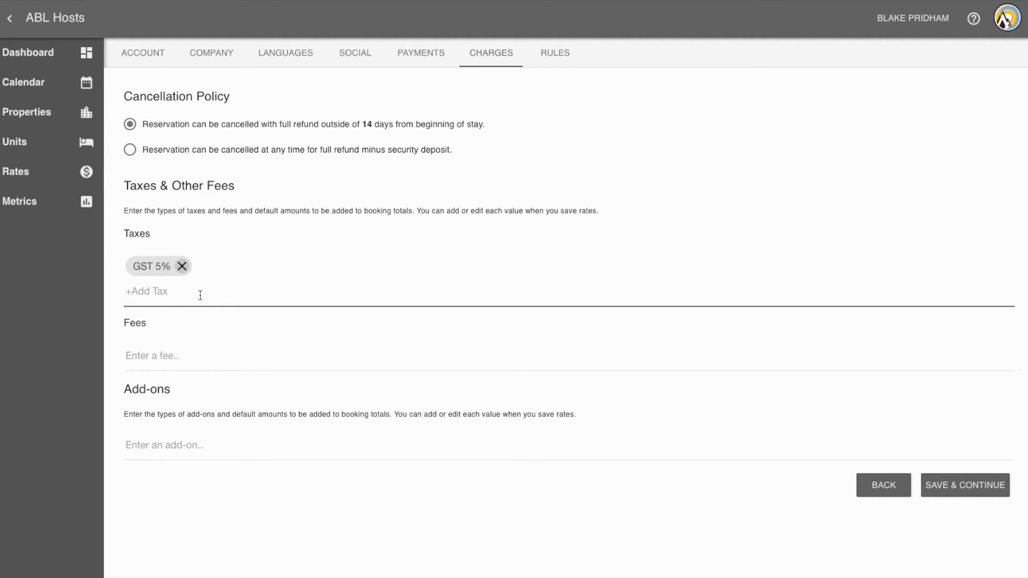
text(PST)
key(Return)
click(342, 283)
text(7)
click(588, 387)
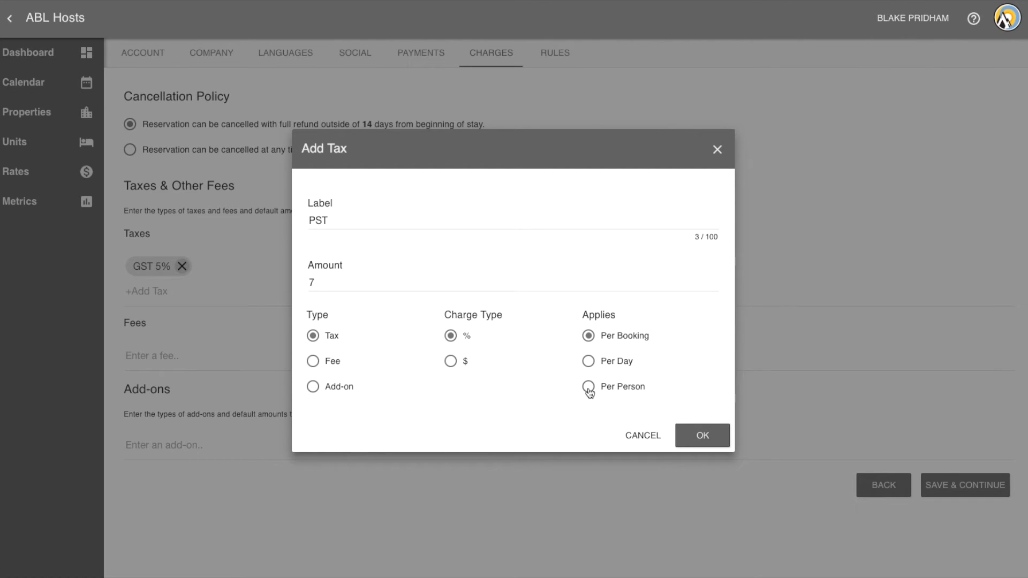
click(702, 437)
Step: Add a fee labelled Cleaning Fee of $65, applied per booking
click(186, 363)
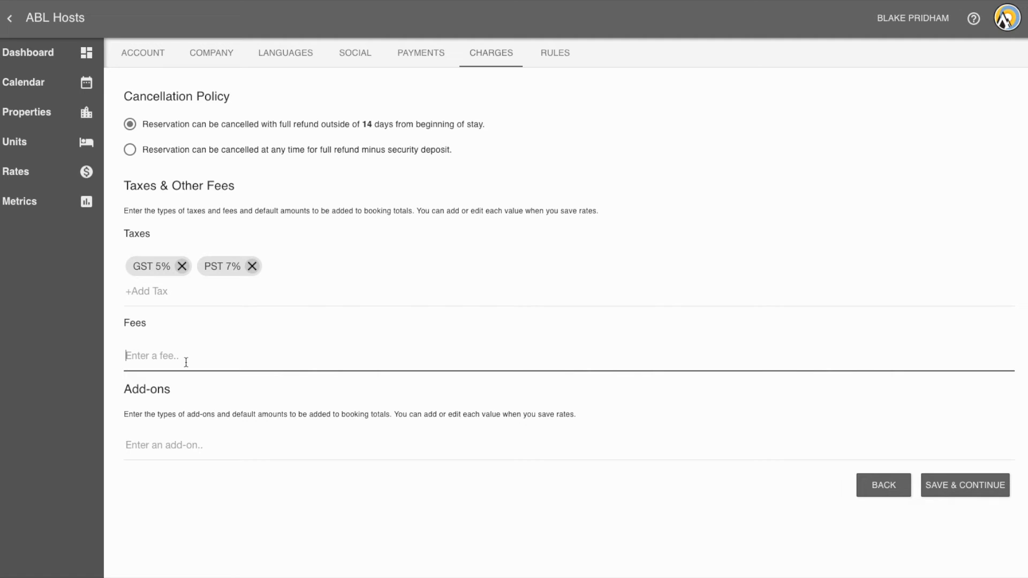
text(Cleaning Fee)
key(Return)
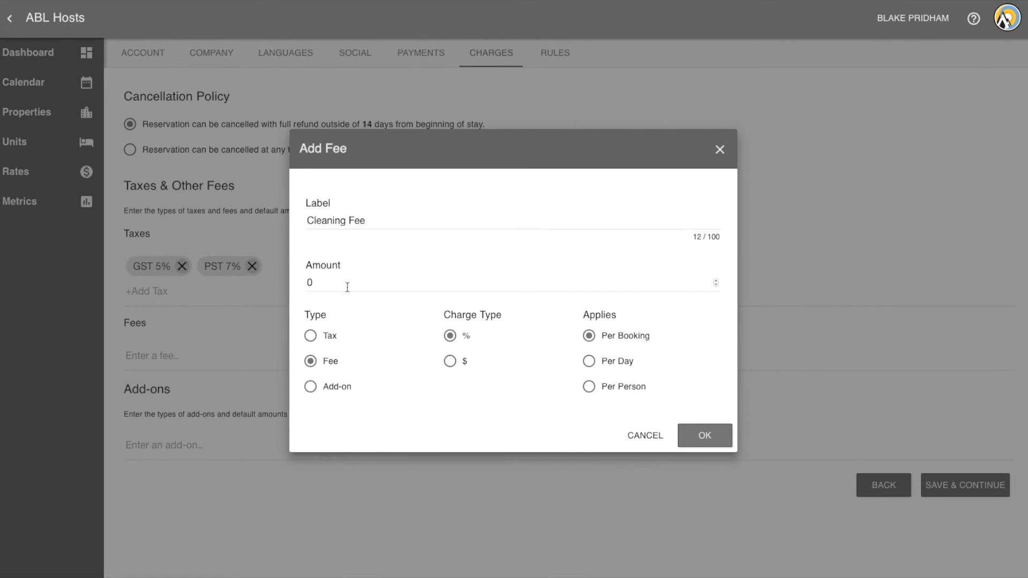
click(339, 281)
text(65)
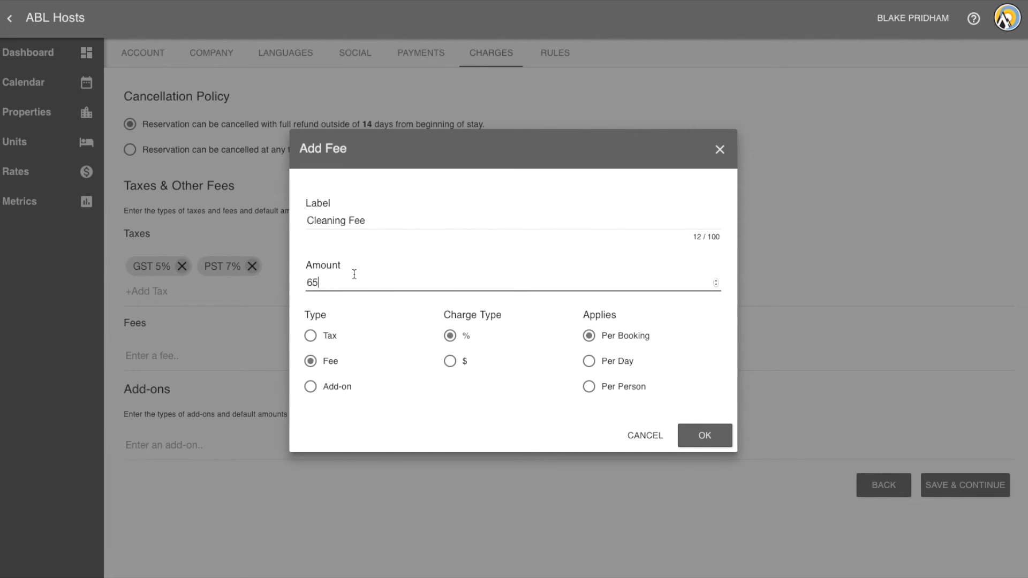
click(452, 364)
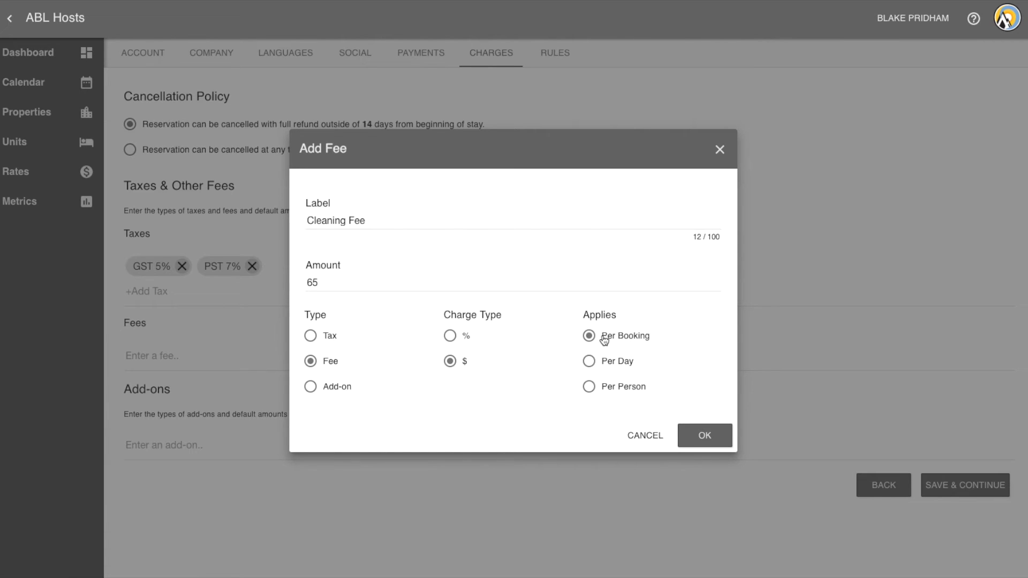
click(708, 434)
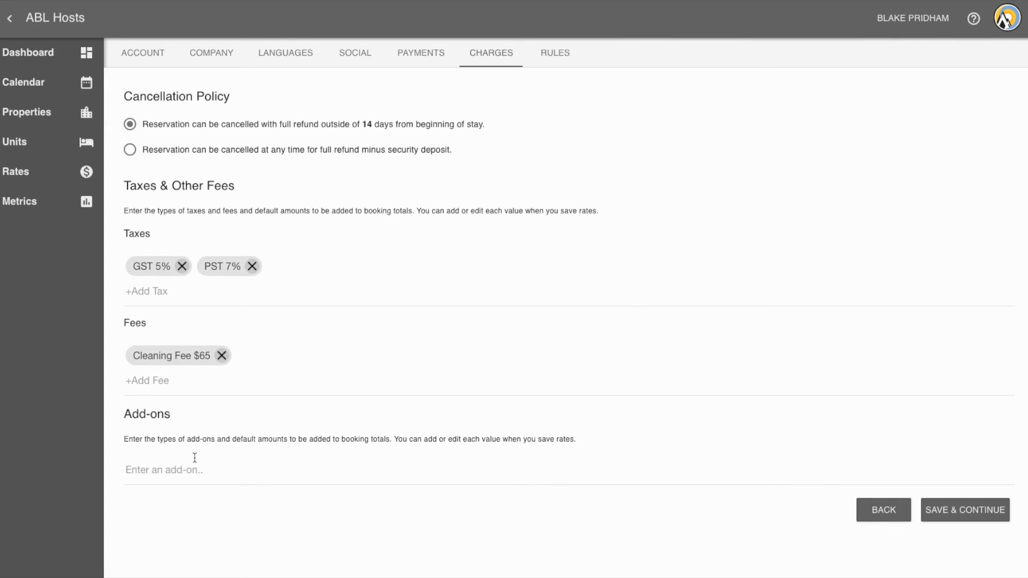
Step: Create an add-on labelled Tshirt with an amount of 30
text(Tshirt)
key(Return)
double_click(326, 250)
text(35)
key(BackSpace)
text(0)
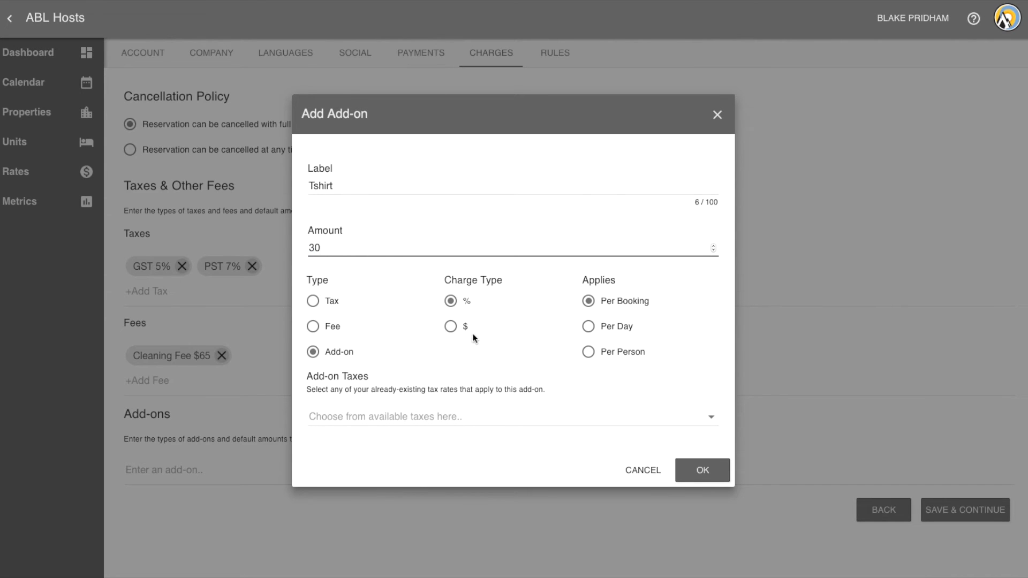
Step: Charge the Tshirt add-on in dollars per person with the GST 5% tax, and save the charges settings
click(451, 329)
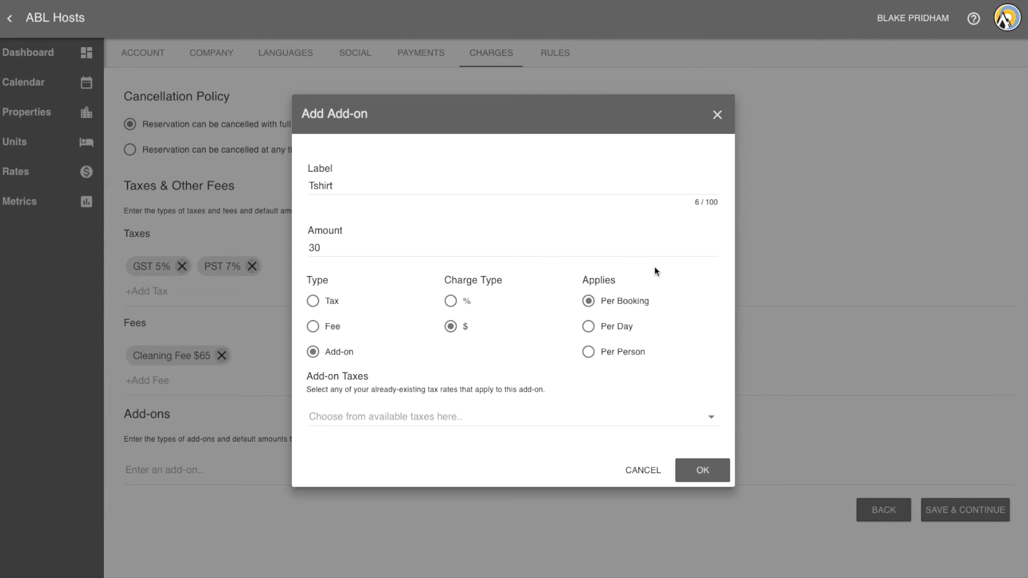
click(589, 353)
click(399, 424)
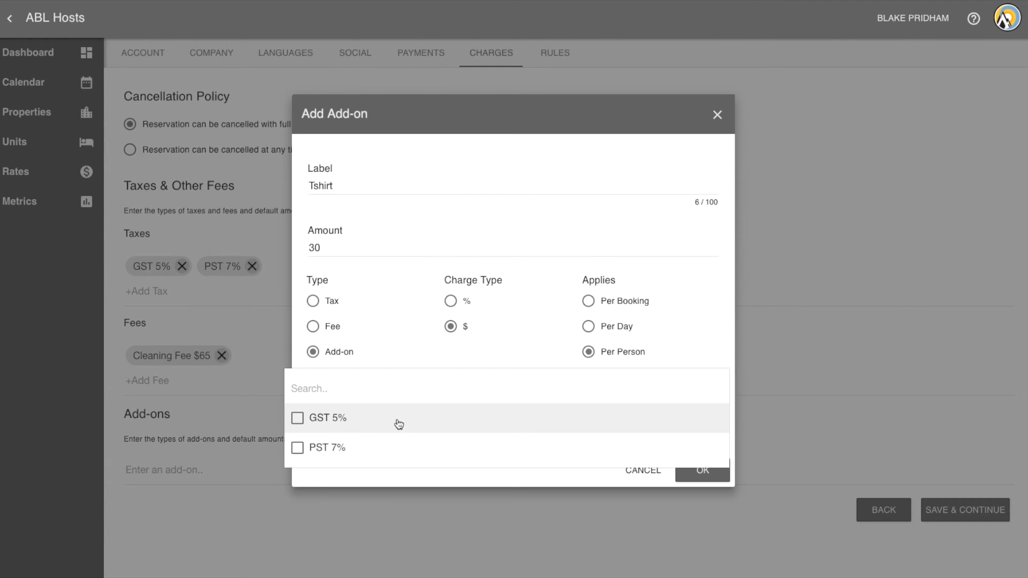
click(363, 424)
click(702, 471)
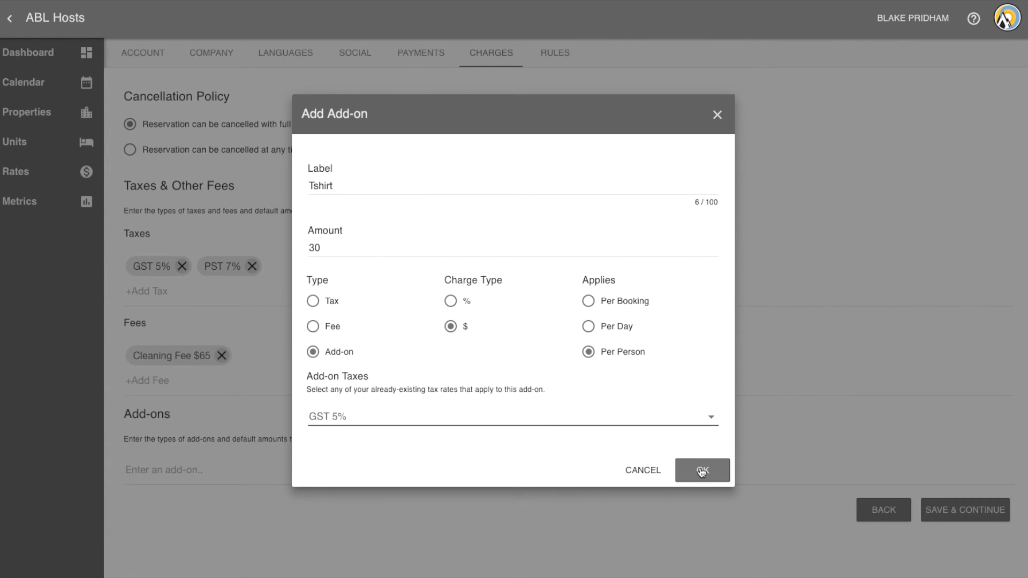
click(701, 472)
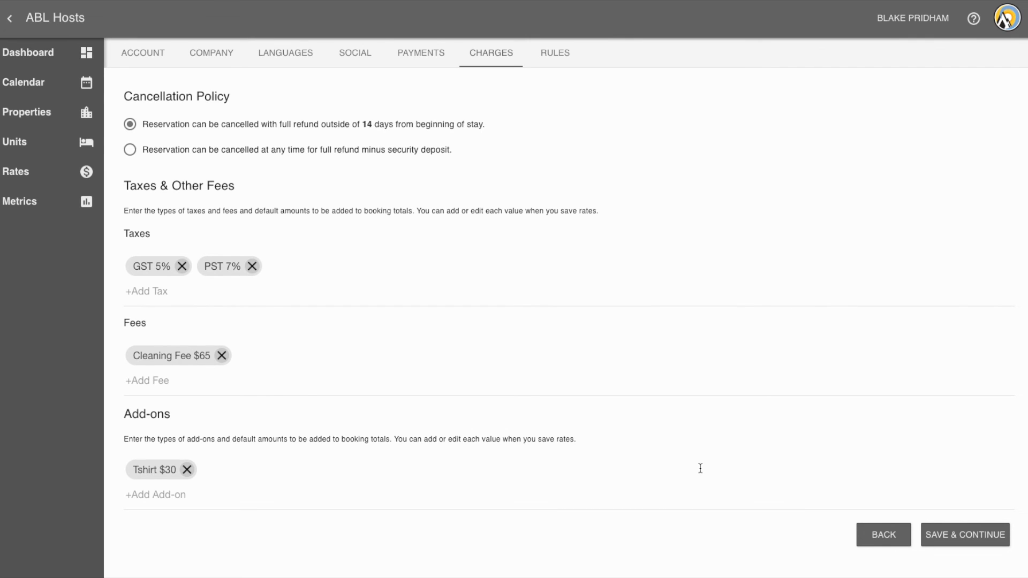
click(957, 535)
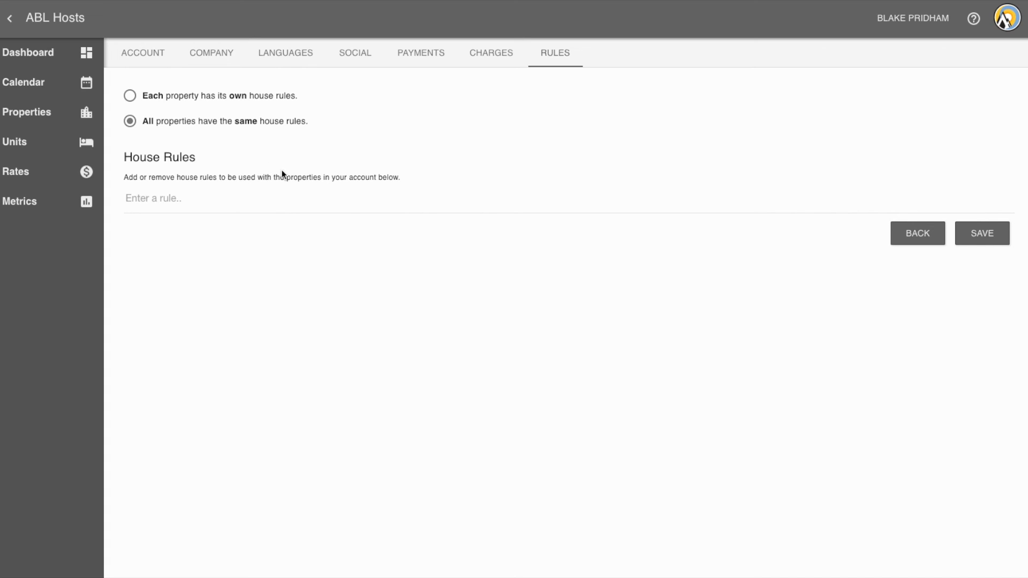
Step: Add the shared house rules No Smoking, No Running and No Swimming past 10pm, and save the settings
click(146, 198)
text(No Smoking)
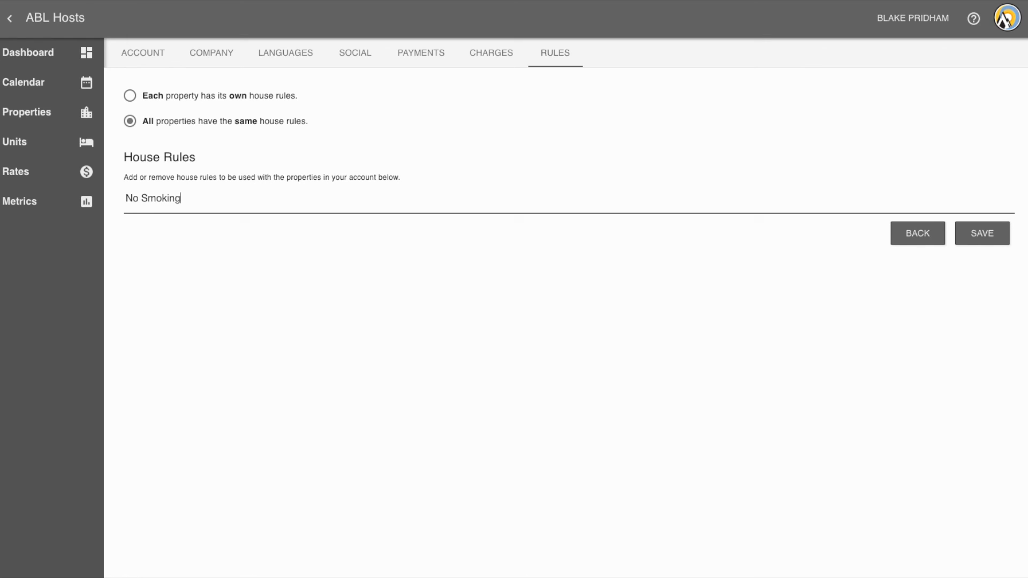
key(Return)
key(ctrl+shift+Left)
text(Running)
key(Return)
key(ctrl+shift+Left)
text(Swimming past 10pm)
key(Return)
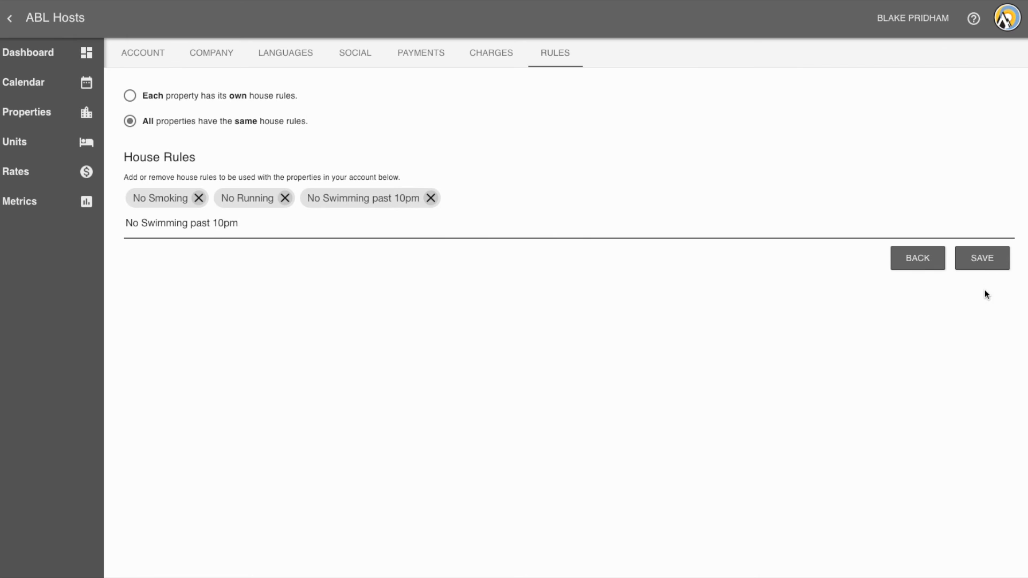
click(982, 262)
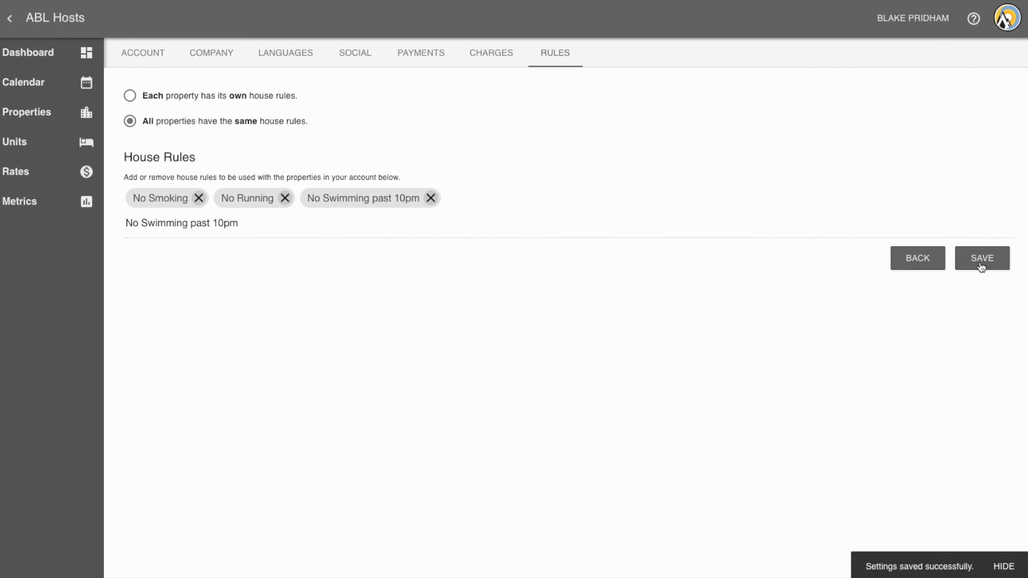